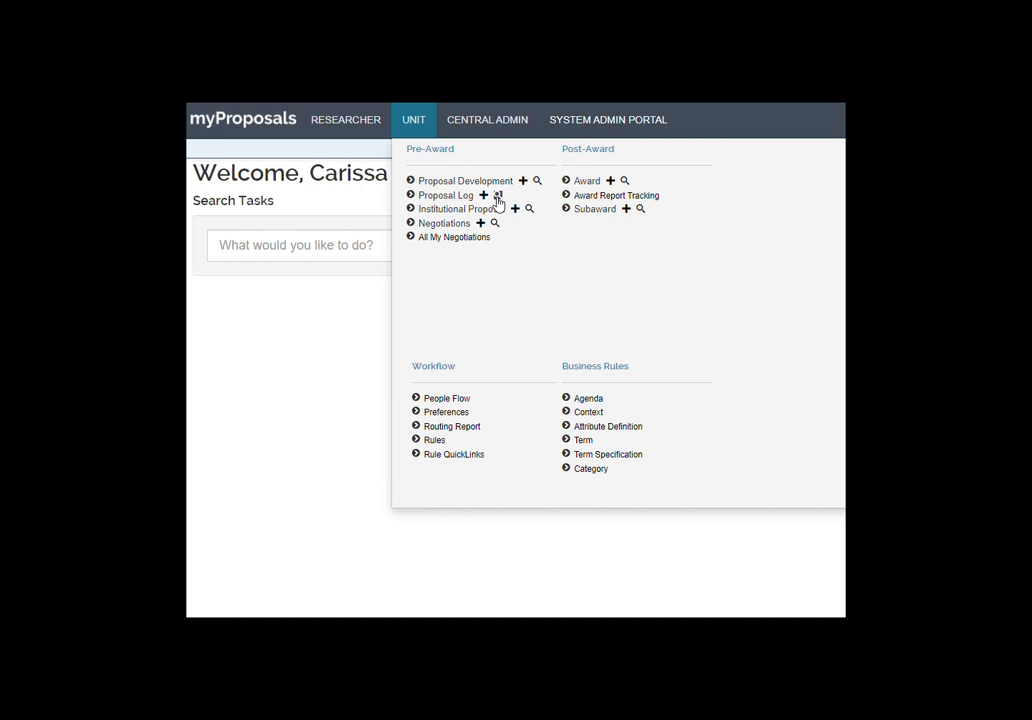
Choose Create Proposal under the RESEARCHER menu to begin a blank proposal
click(373, 120)
click(366, 183)
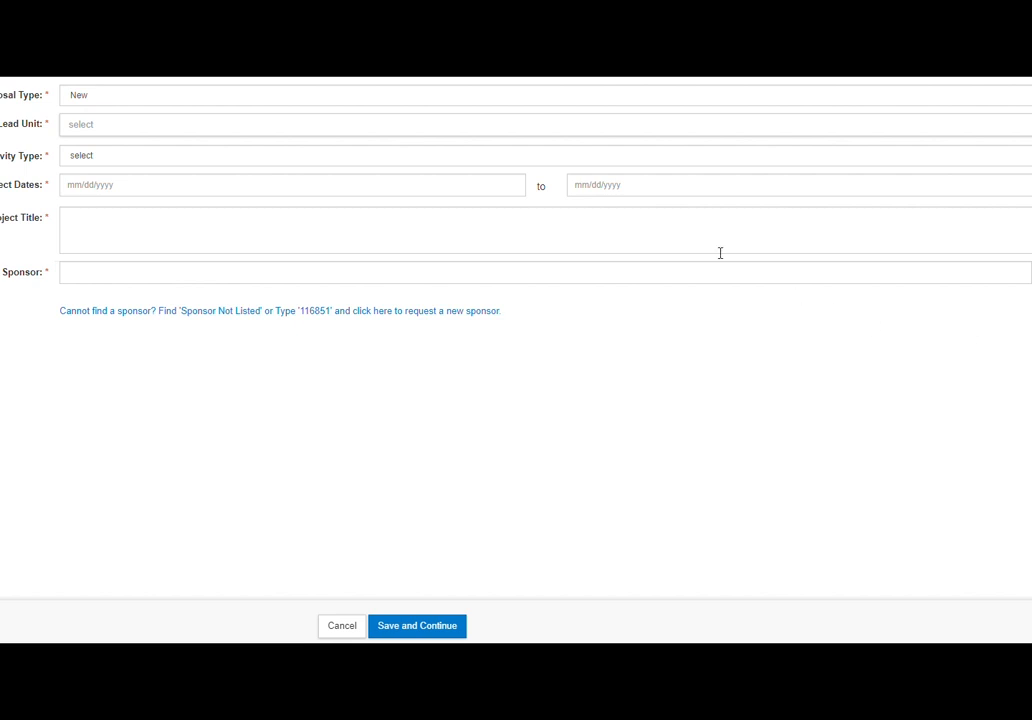
Expand the Proposal Type list showing New, Continuation, Pre-Proposal, Renewal and Supplement/Amendment
click(687, 99)
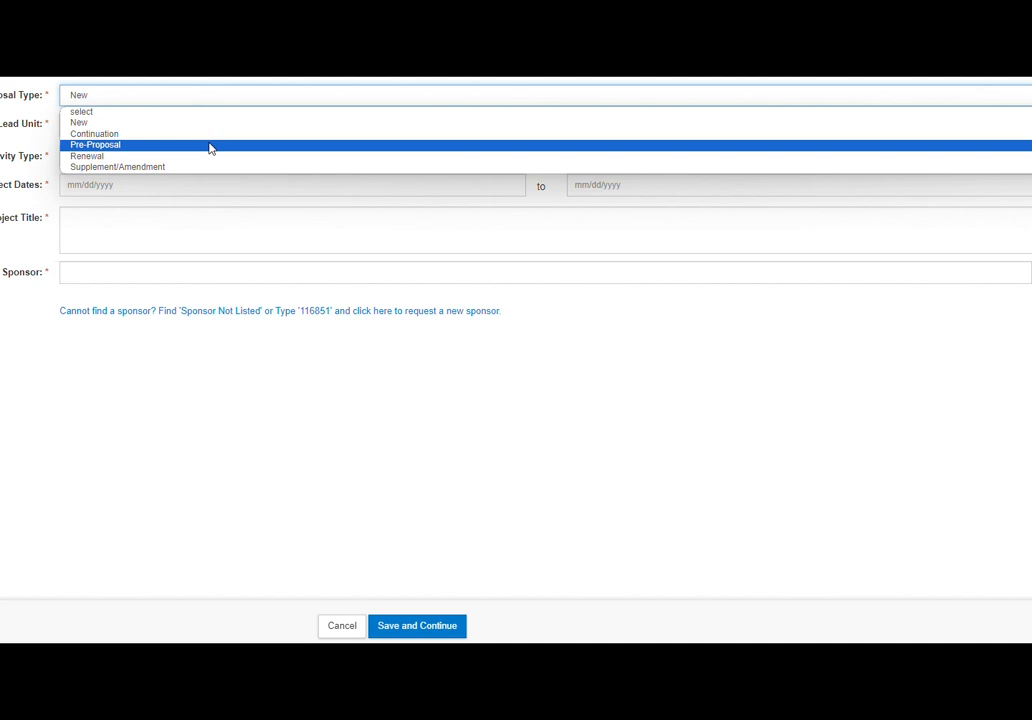
Keep New selected as the proposal type
click(149, 124)
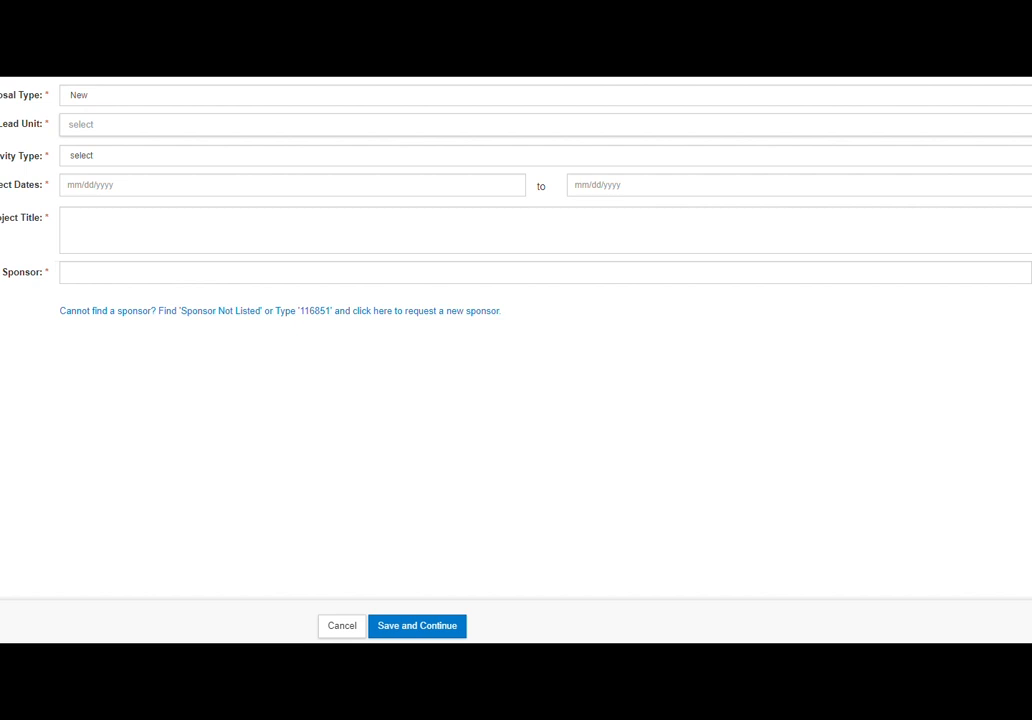
Search 'resea' and set Lead Unit to 4-595000 - Ofc AVC Research & Innovation-S
click(341, 128)
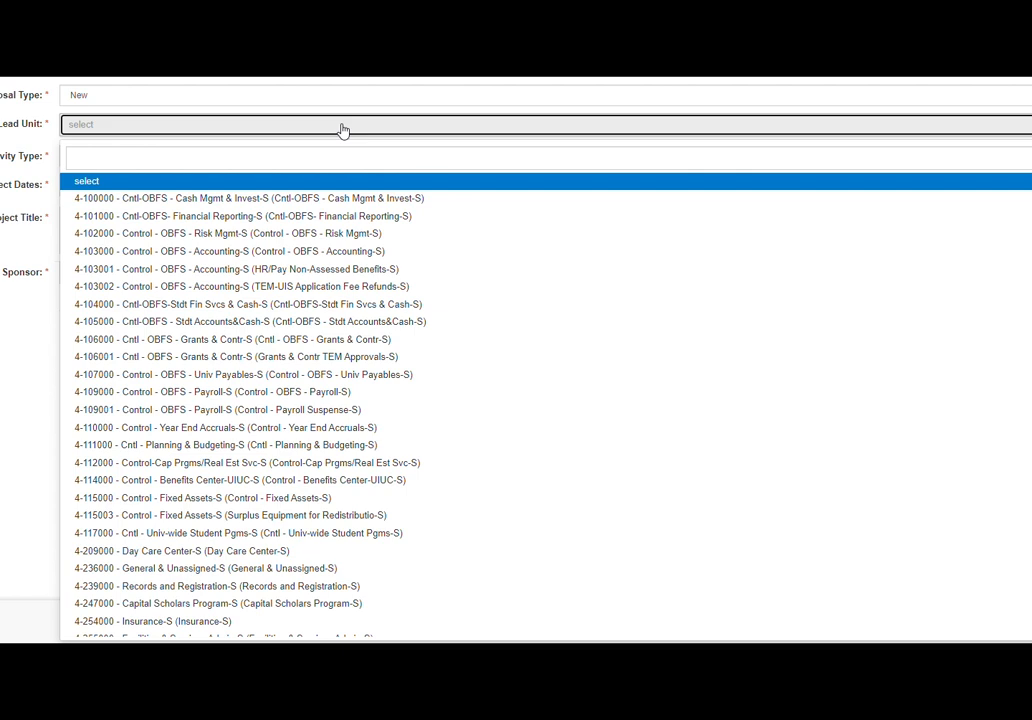
click(332, 156)
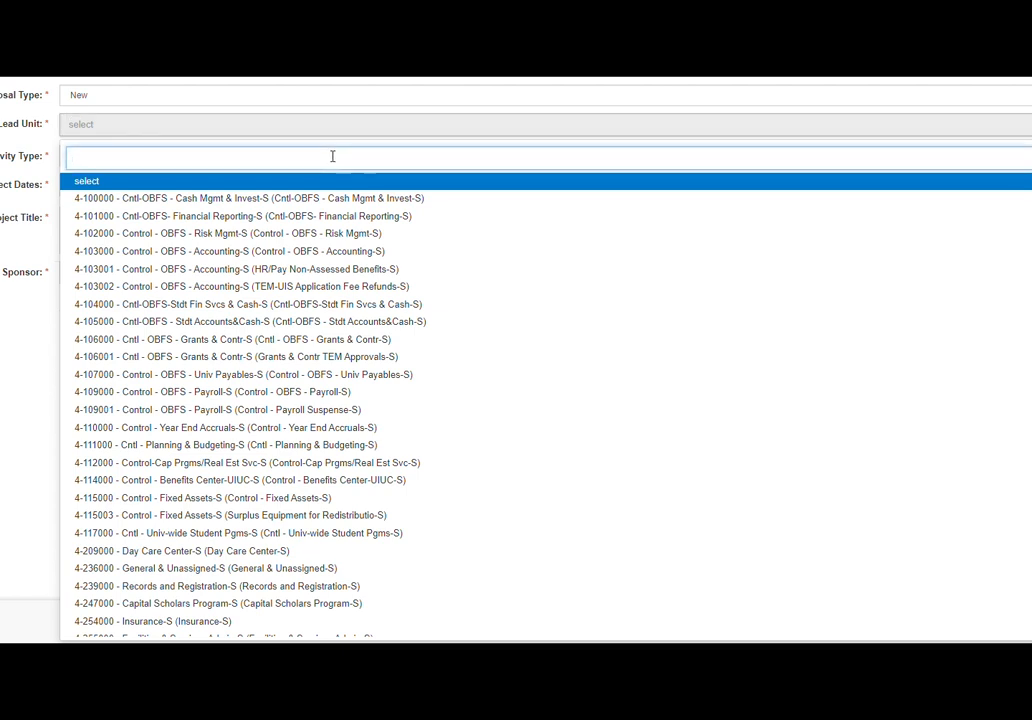
text(resea)
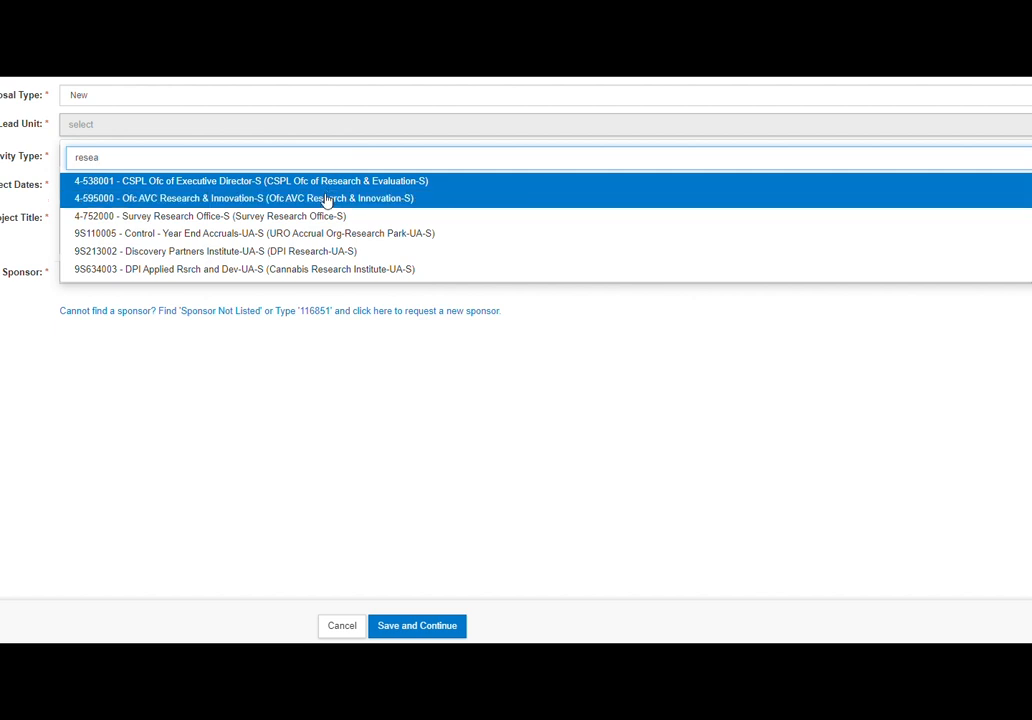
click(100, 205)
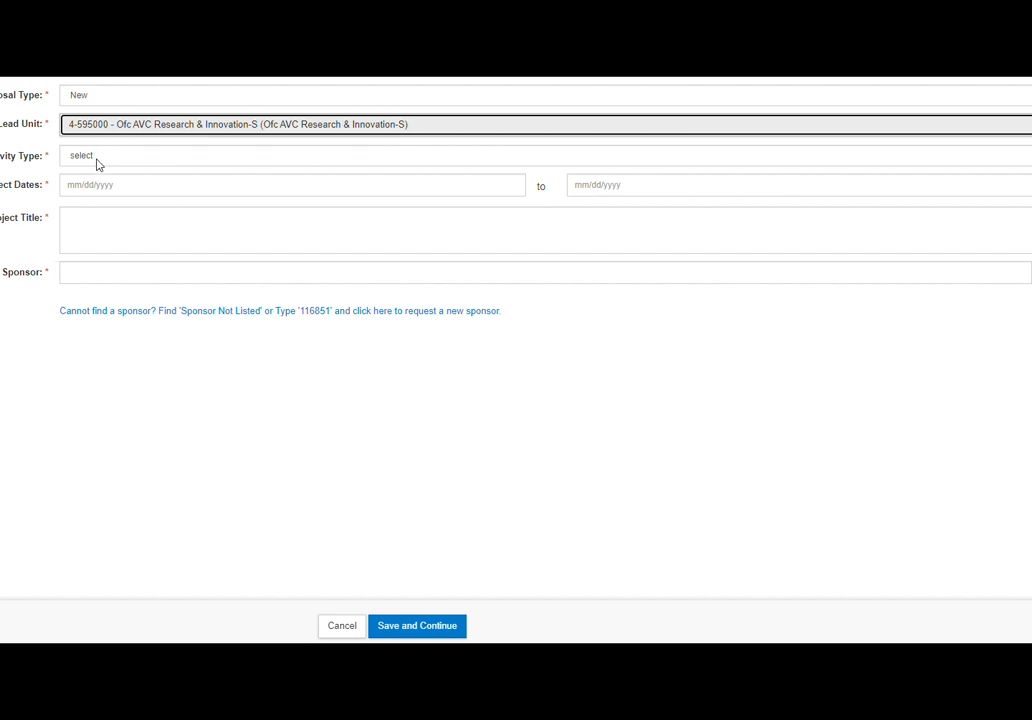
Show the Activity Type choices, from Research - Basic through Clinical Trial
click(97, 160)
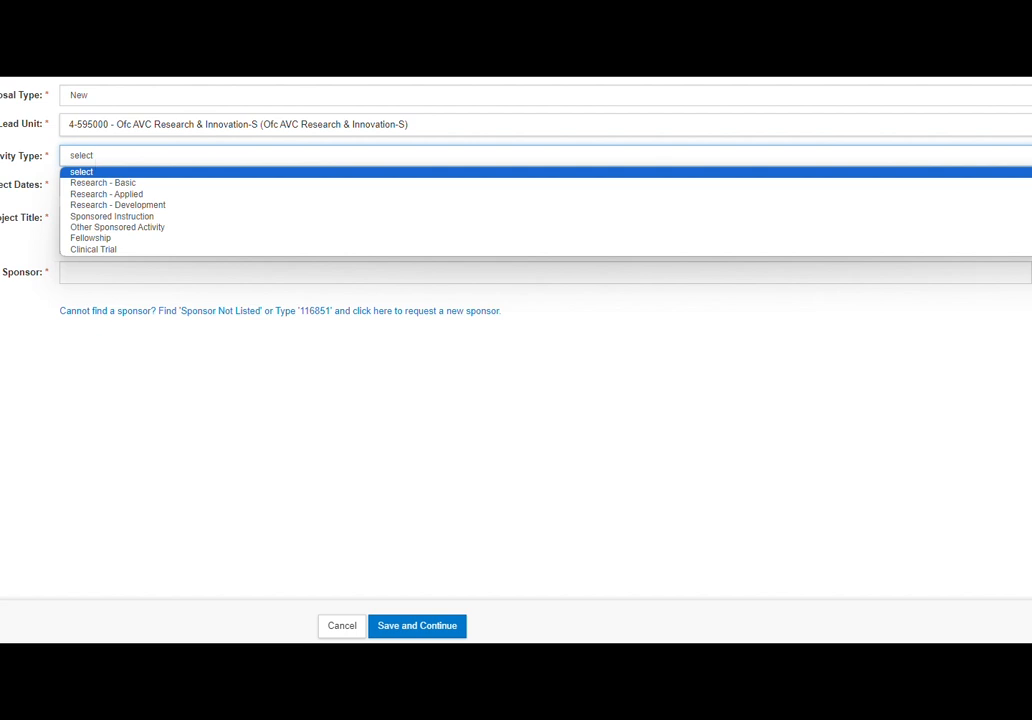
key(Escape)
click(210, 156)
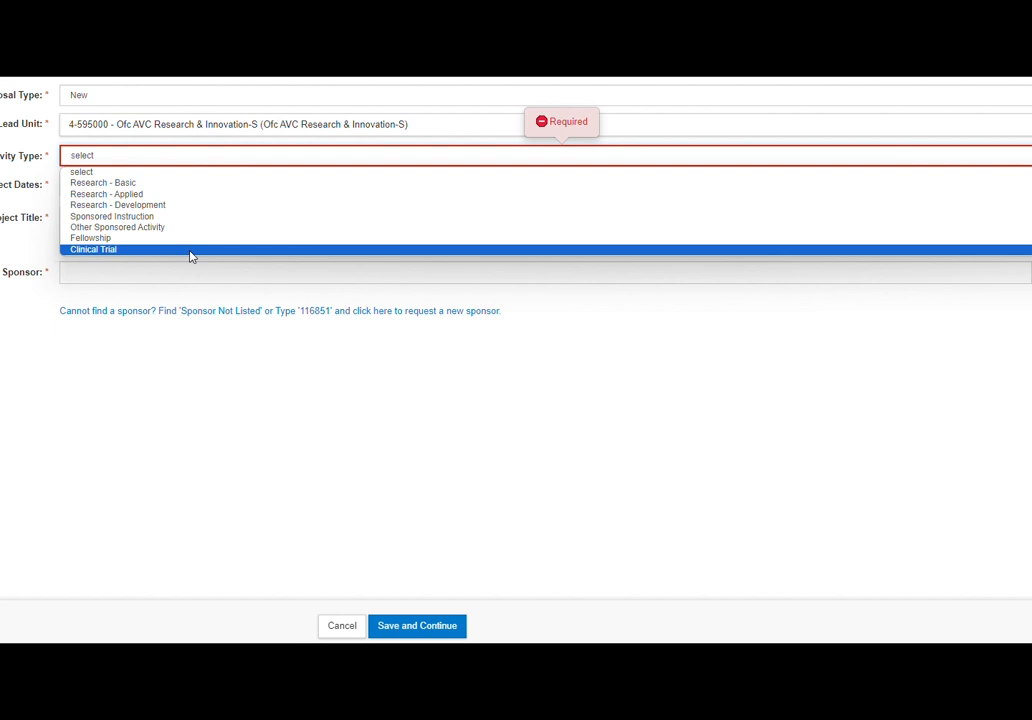
Set activity type to Research - Applied and project dates 07/01/2024 to 08/31/2025
click(174, 195)
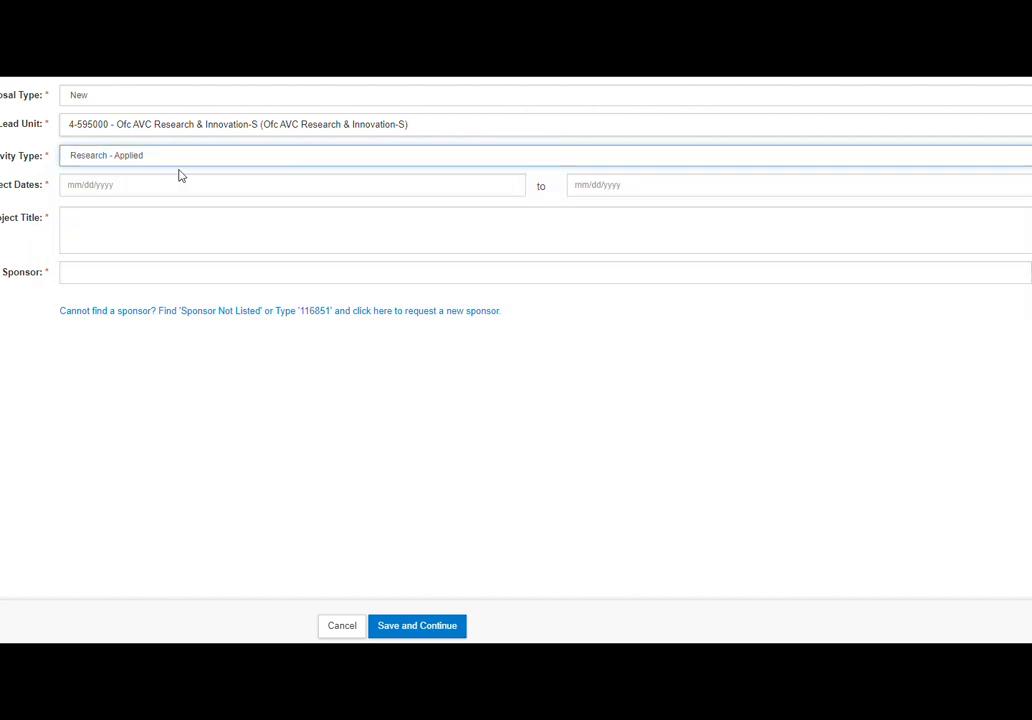
click(130, 189)
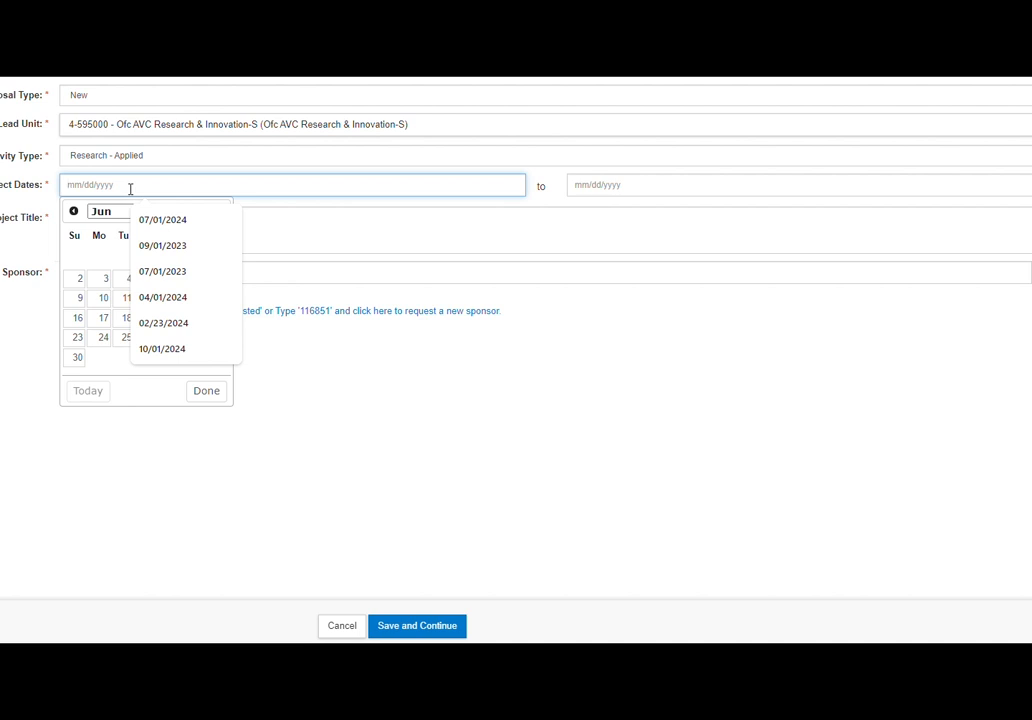
click(160, 219)
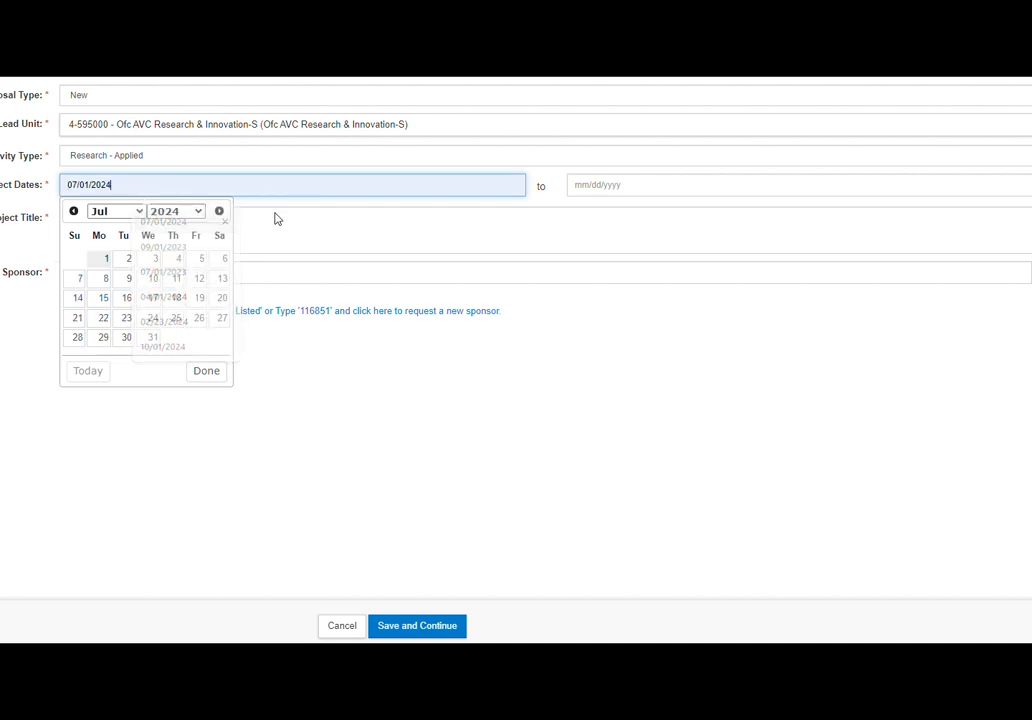
click(605, 187)
click(668, 224)
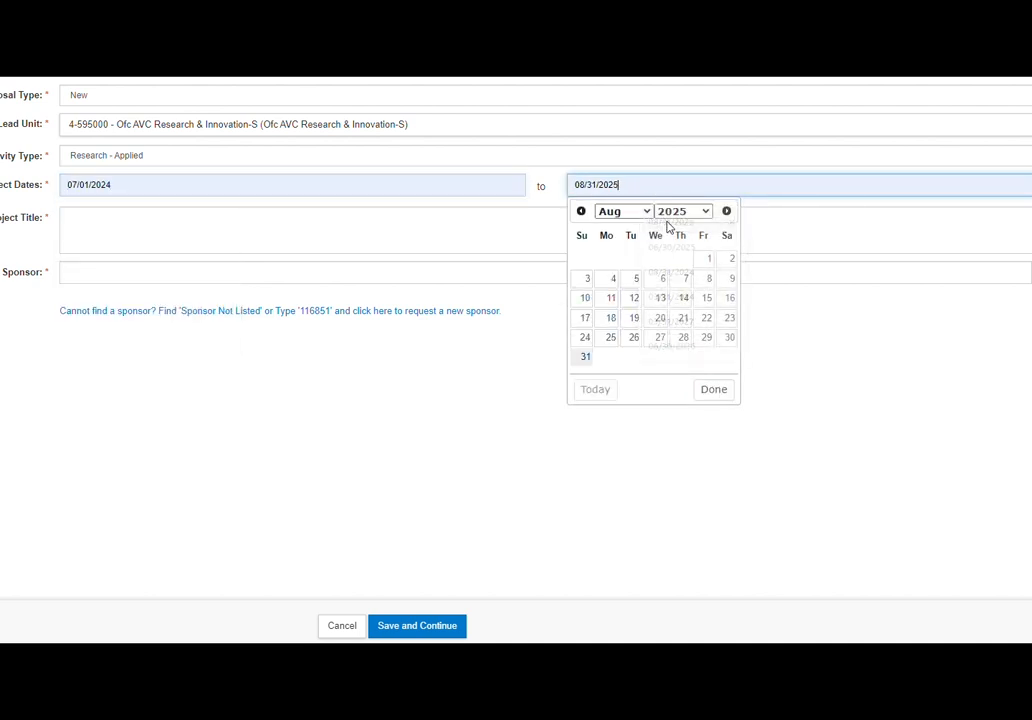
click(124, 226)
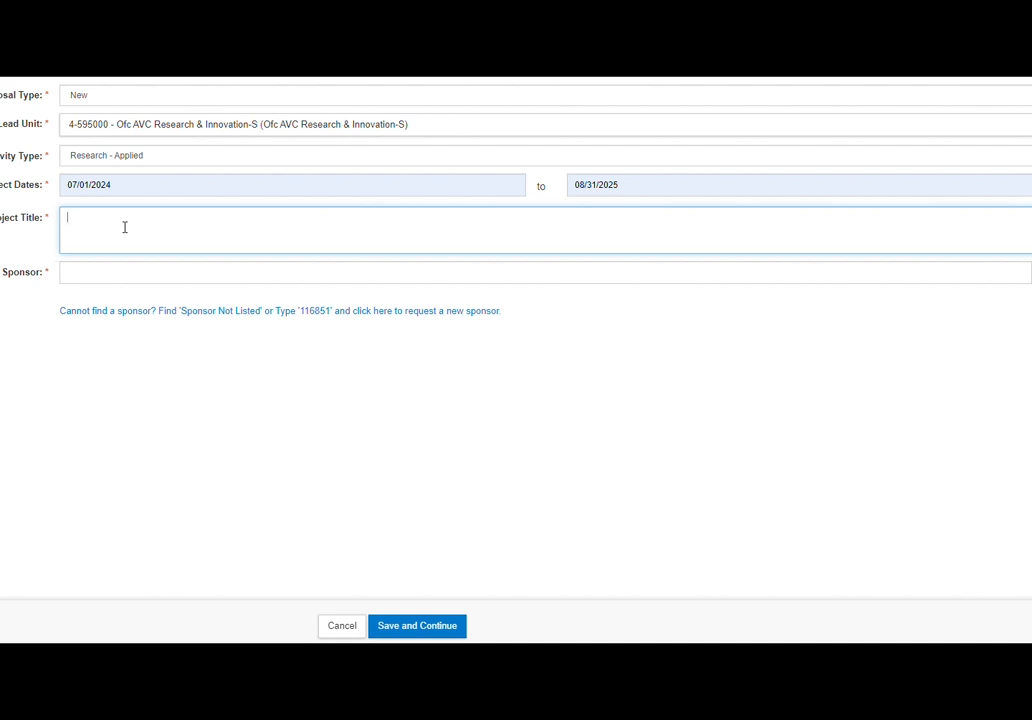
Enter 'Demo' as the project title
text(Demo)
click(146, 273)
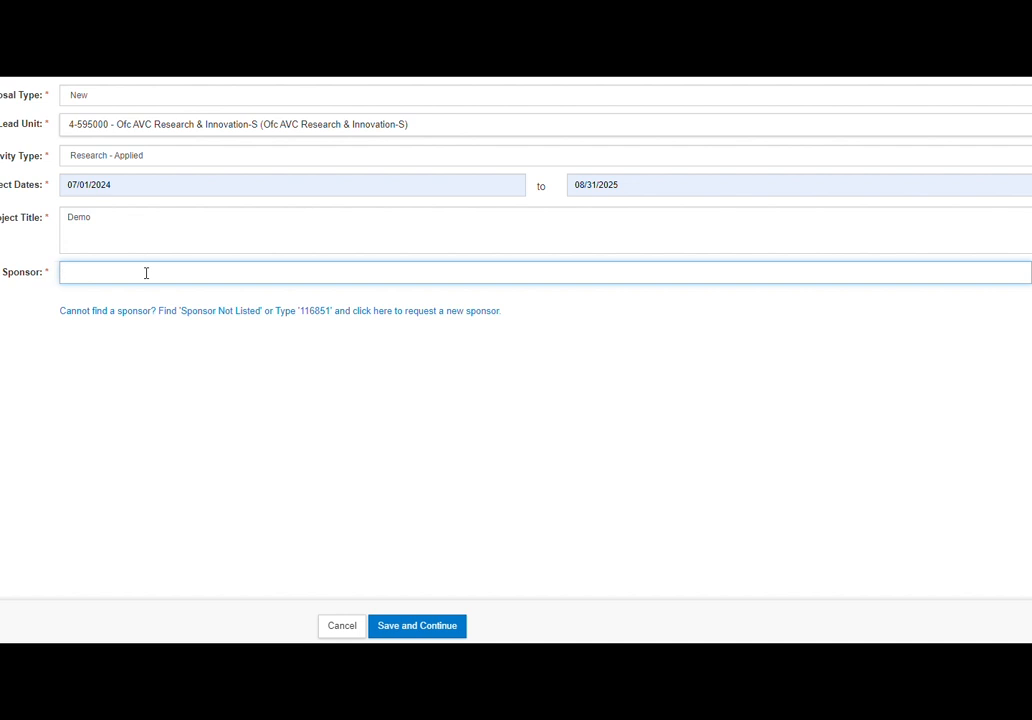
Set the sponsor to University of Tennessee, Knoxville and save the proposal
text(nsf)
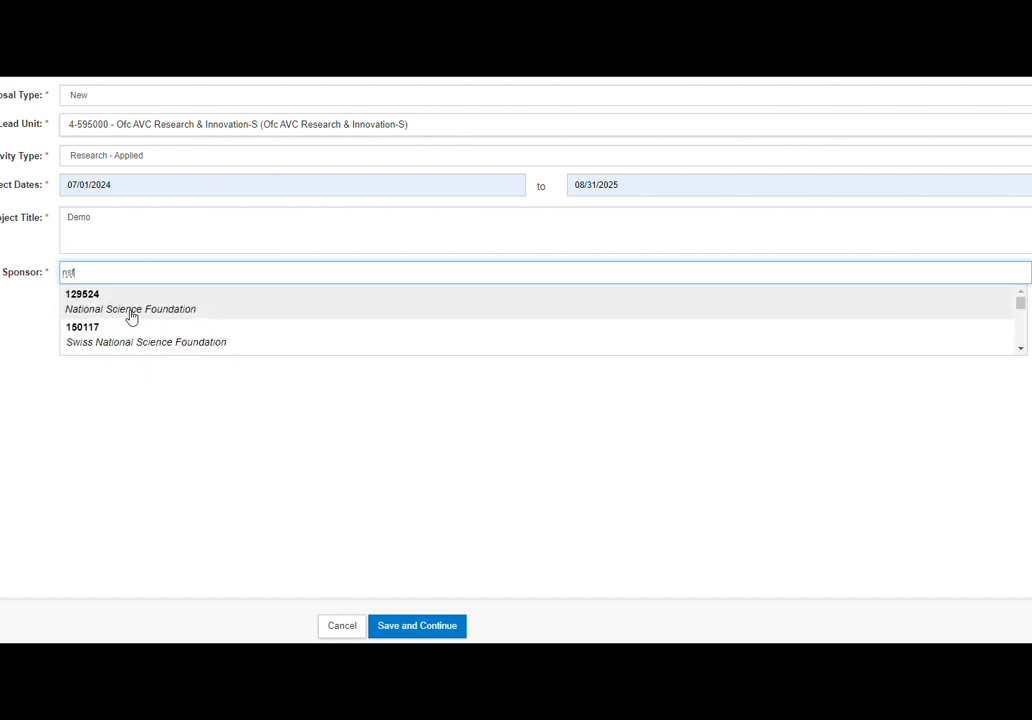
click(133, 312)
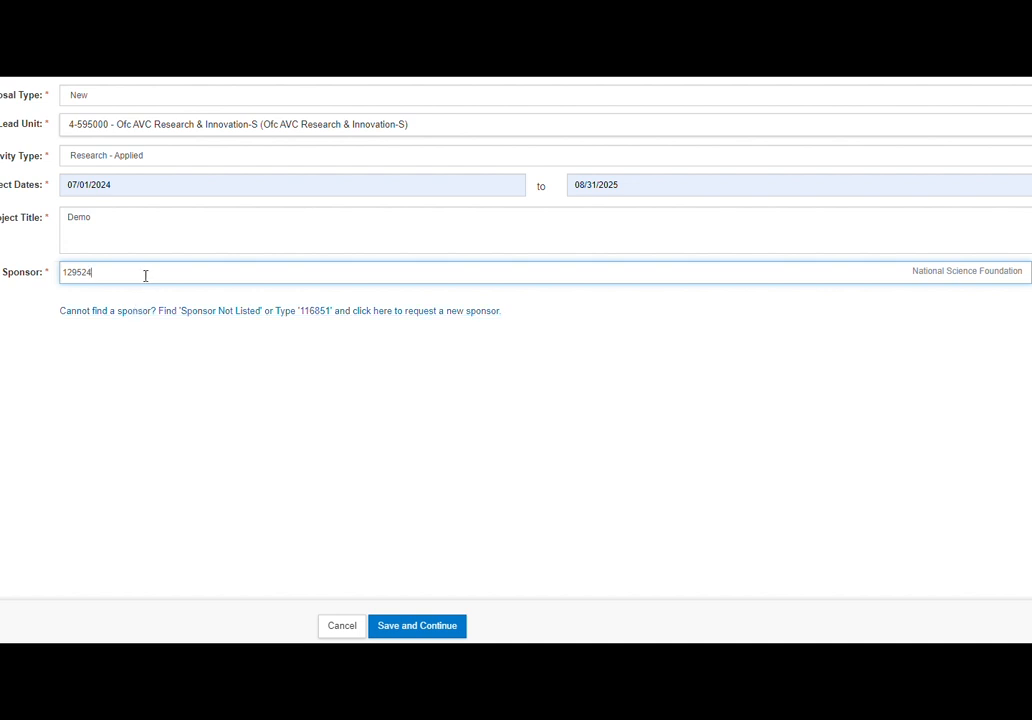
double_click(145, 276)
text(univers)
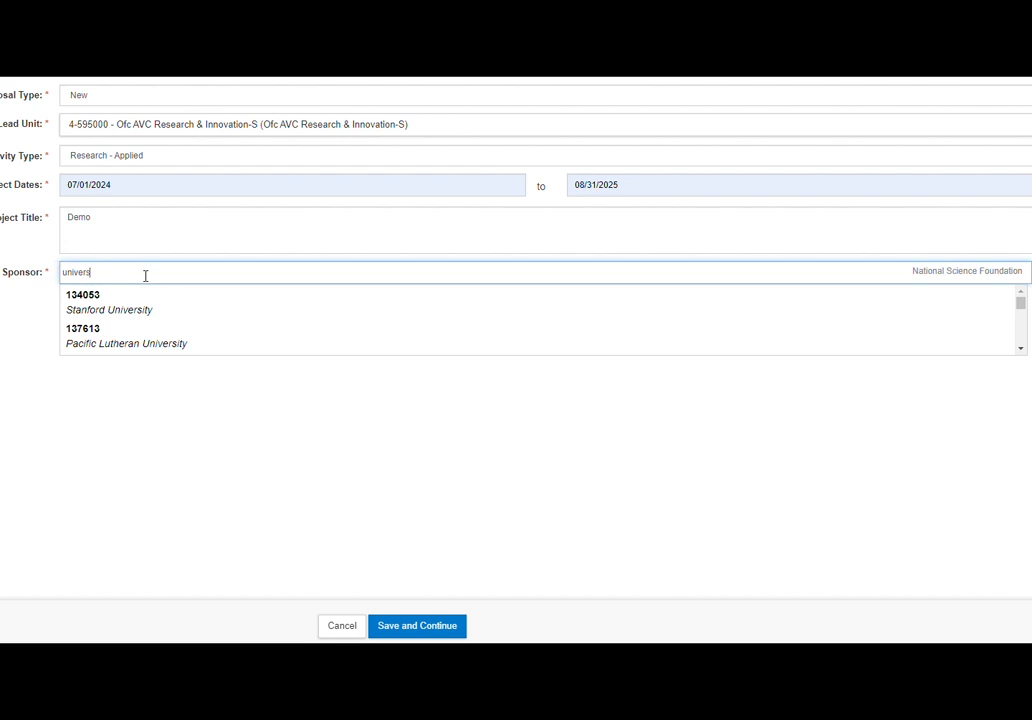
text(ity of tee)
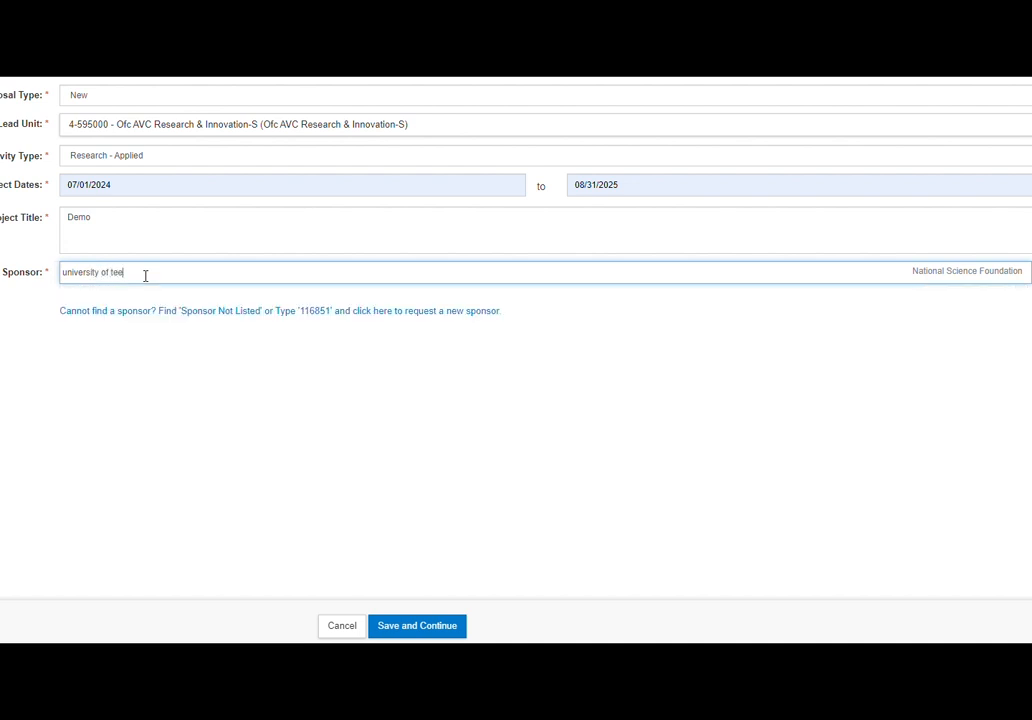
key(BackSpace)
text(nn)
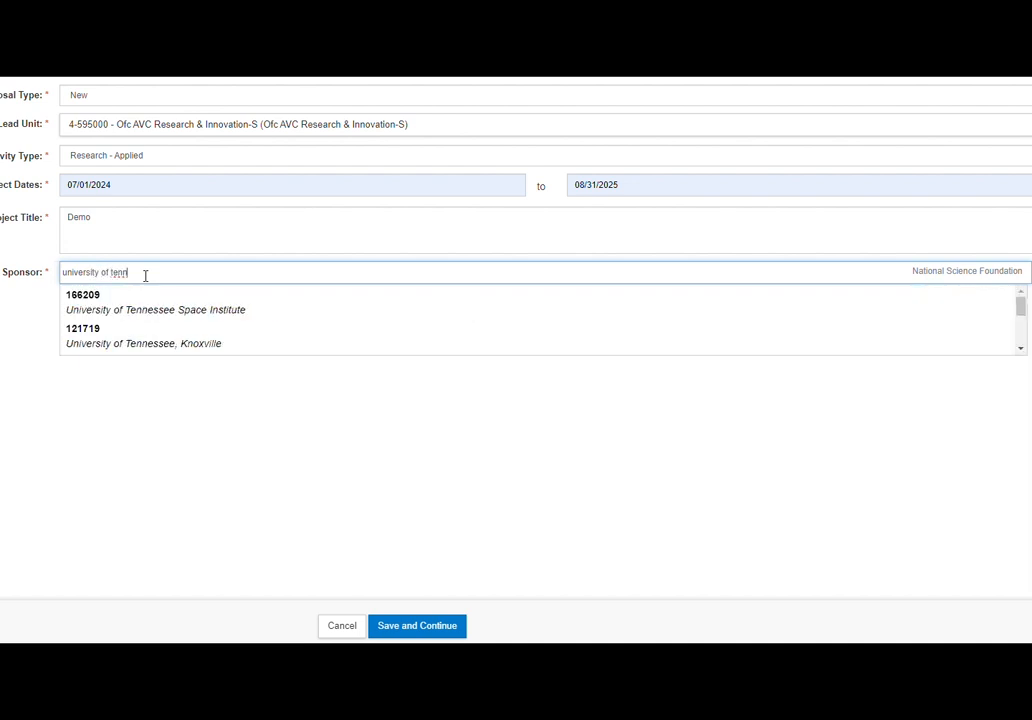
click(155, 345)
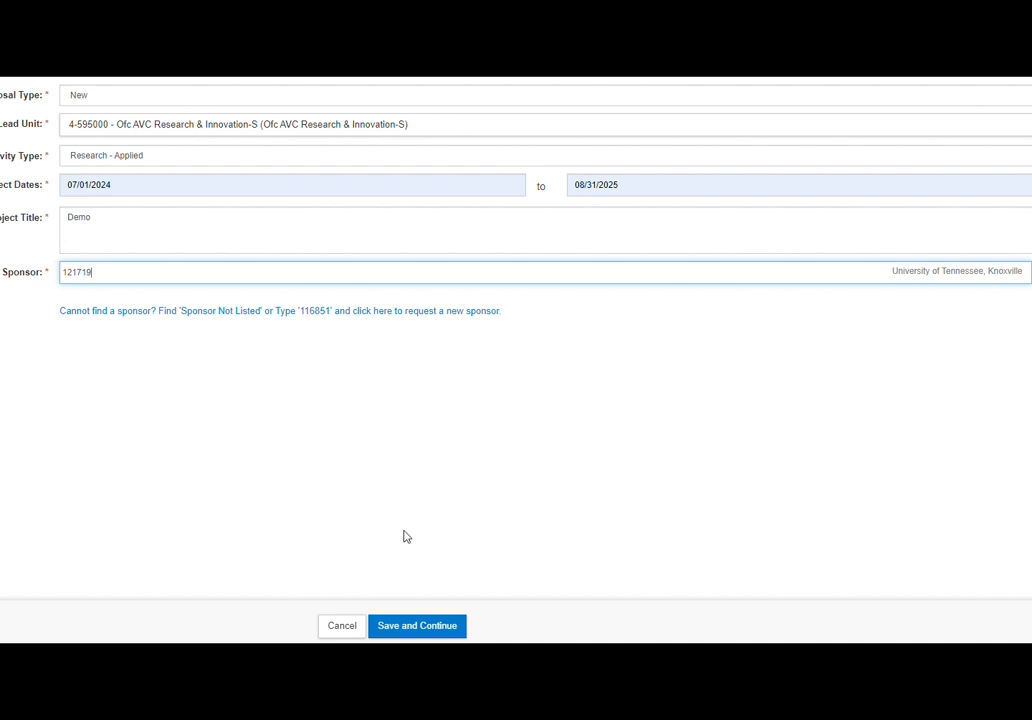
click(439, 626)
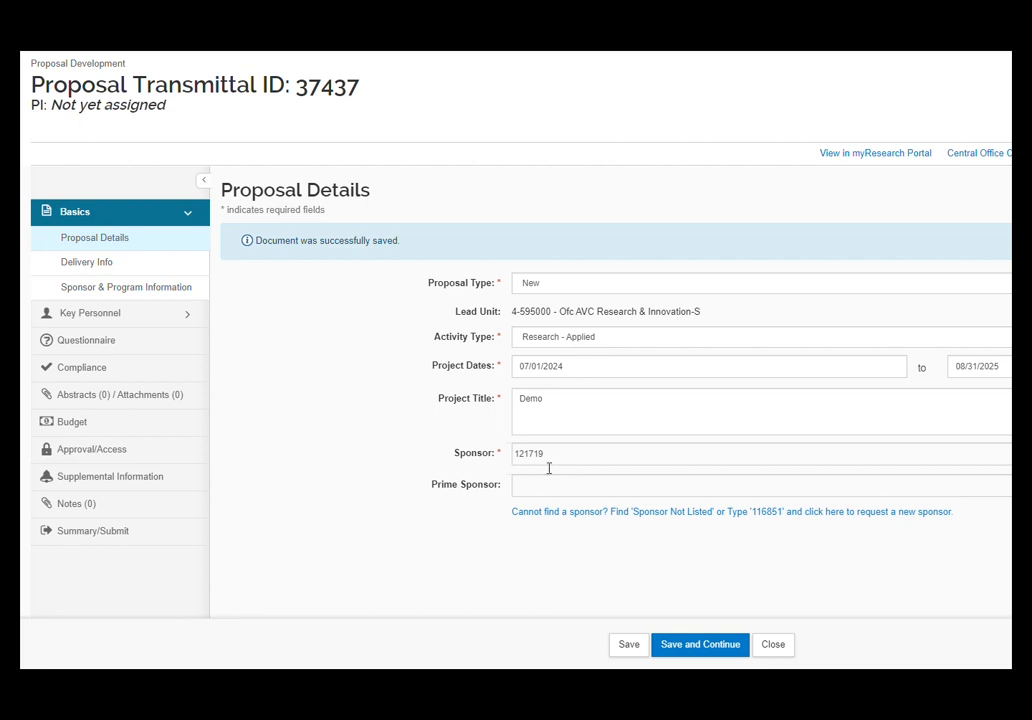
Set Prime Sponsor to 127683 National Institutes of Health by searching 'nih'
click(544, 489)
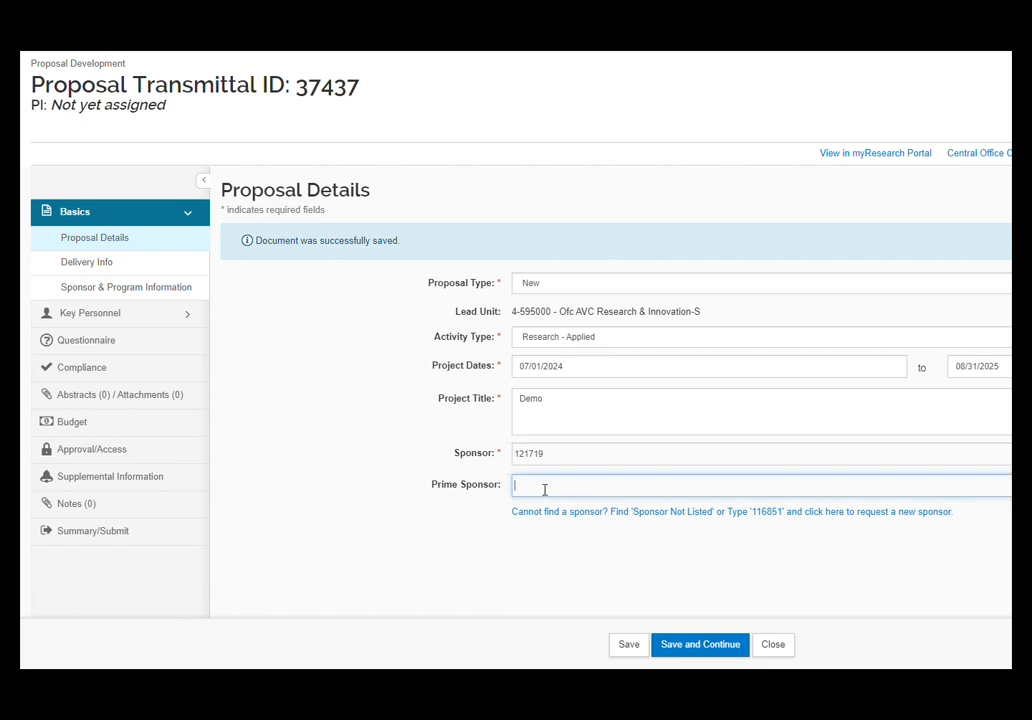
text(nih)
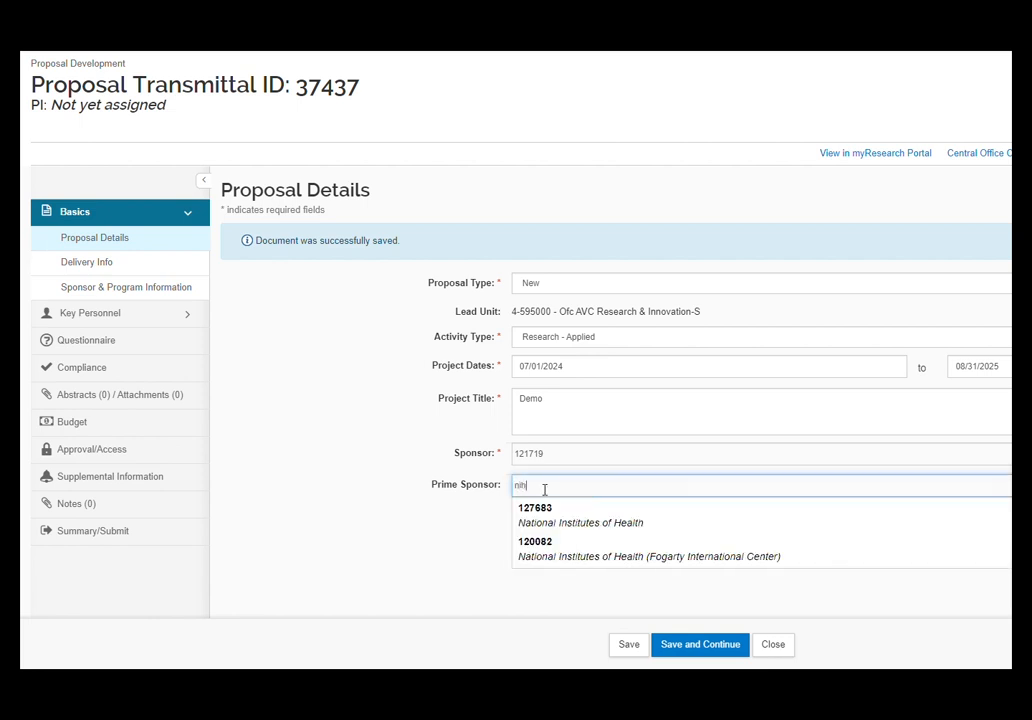
click(542, 511)
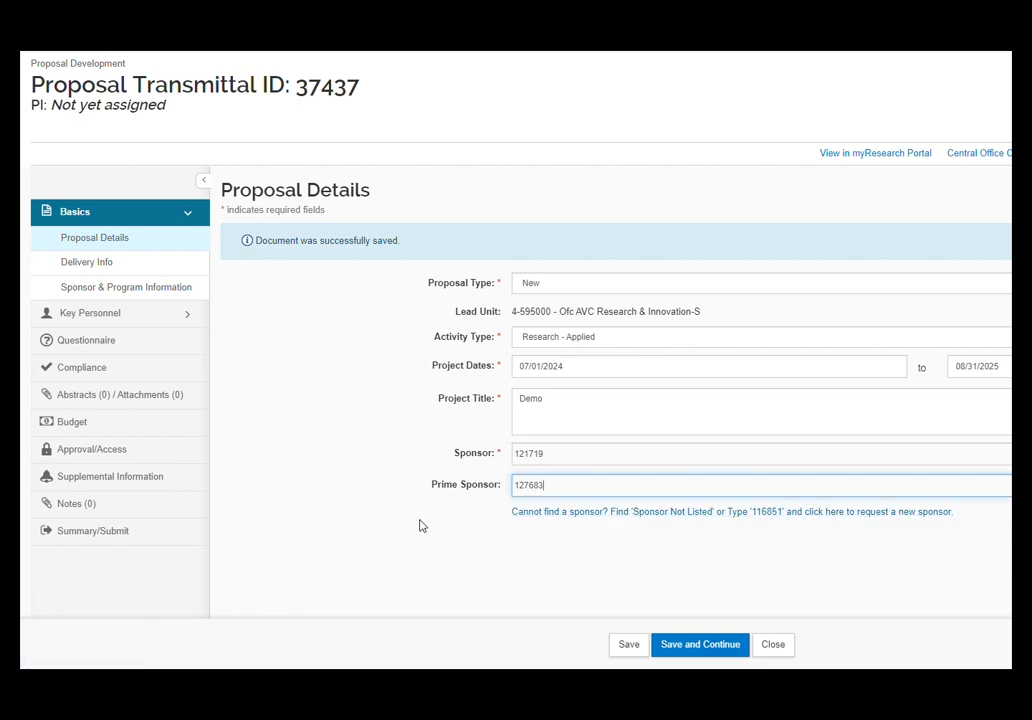
On the Delivery Info page, leave Submission By as Unit and Submission Type as Electronic
click(89, 266)
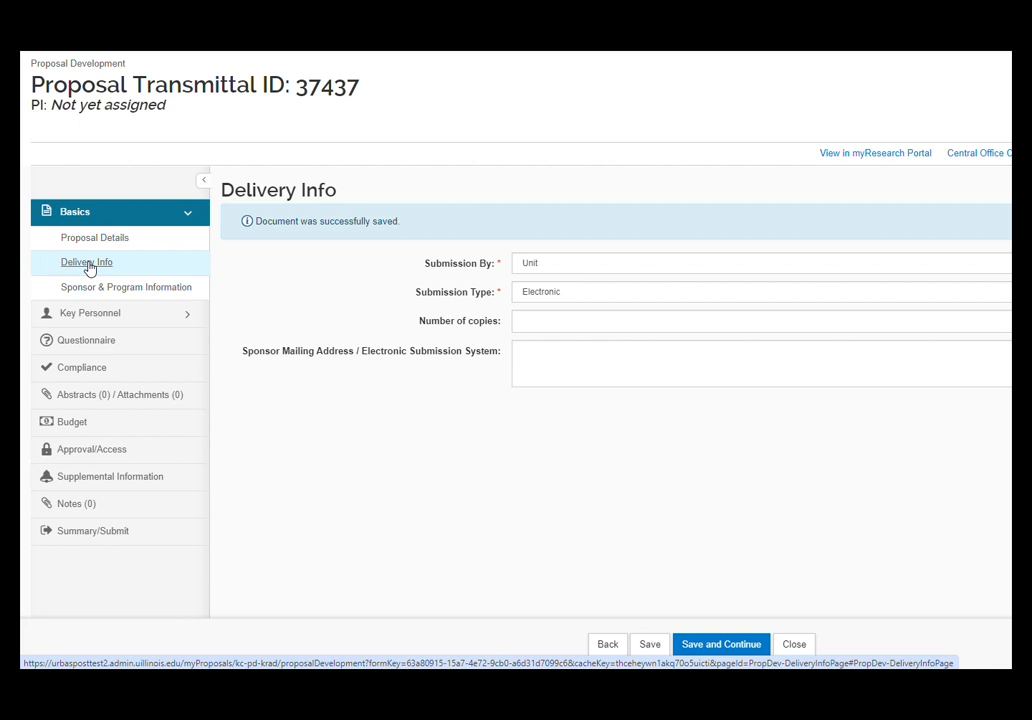
click(528, 264)
click(530, 293)
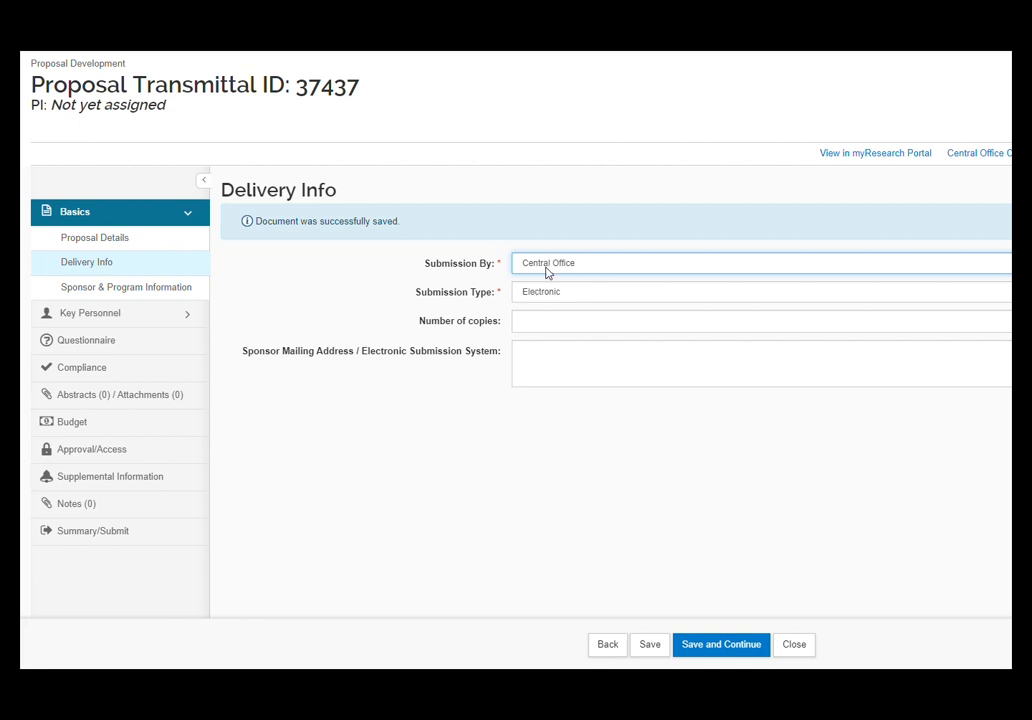
click(548, 268)
click(555, 300)
click(550, 296)
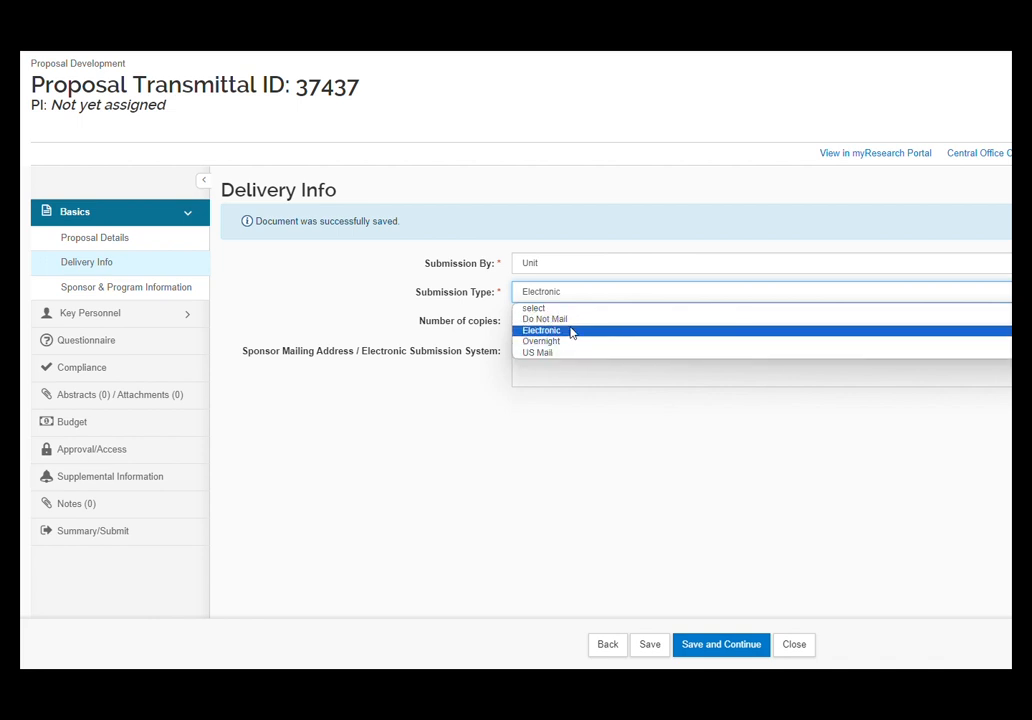
click(572, 332)
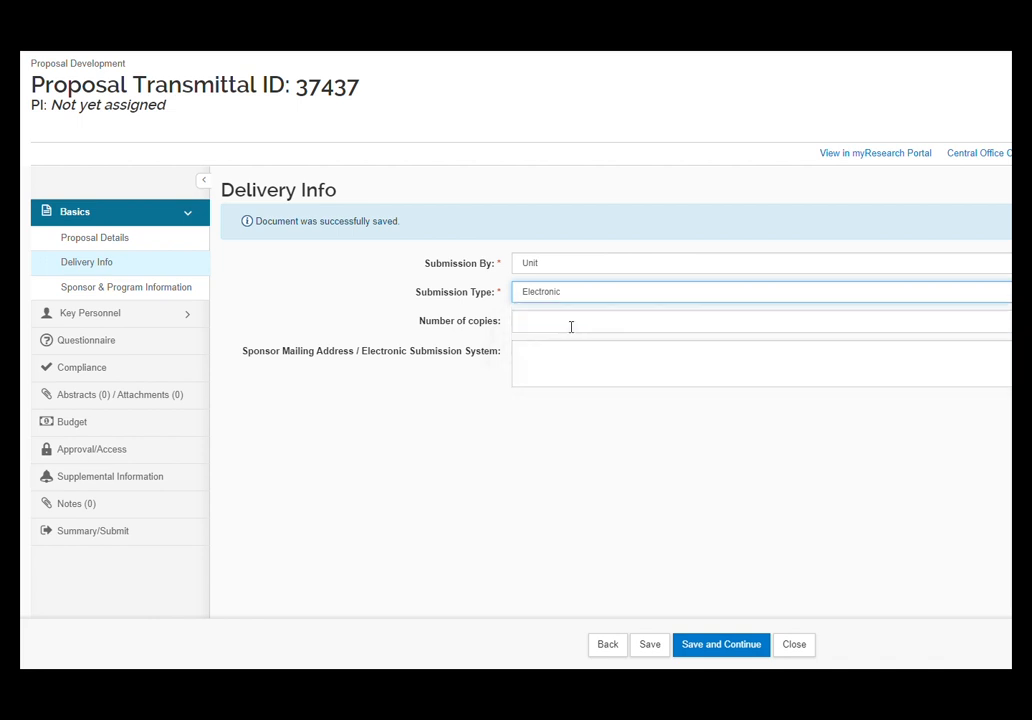
click(520, 351)
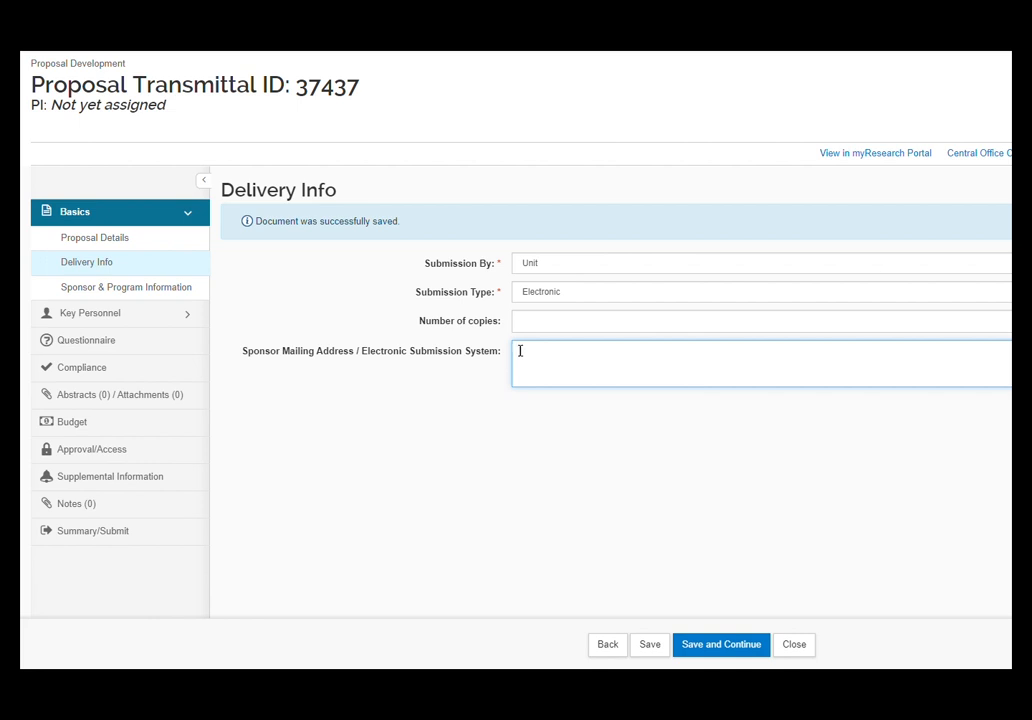
Enter ASSIST and a contact e-mail address on separate lines in Sponsor Mailing Address
text(ASIS)
key(BackSpace)
key(BackSpace)
text(SISD)
key(BackSpace)
text(T)
key(Return)
Set Number of copies to 3
click(533, 320)
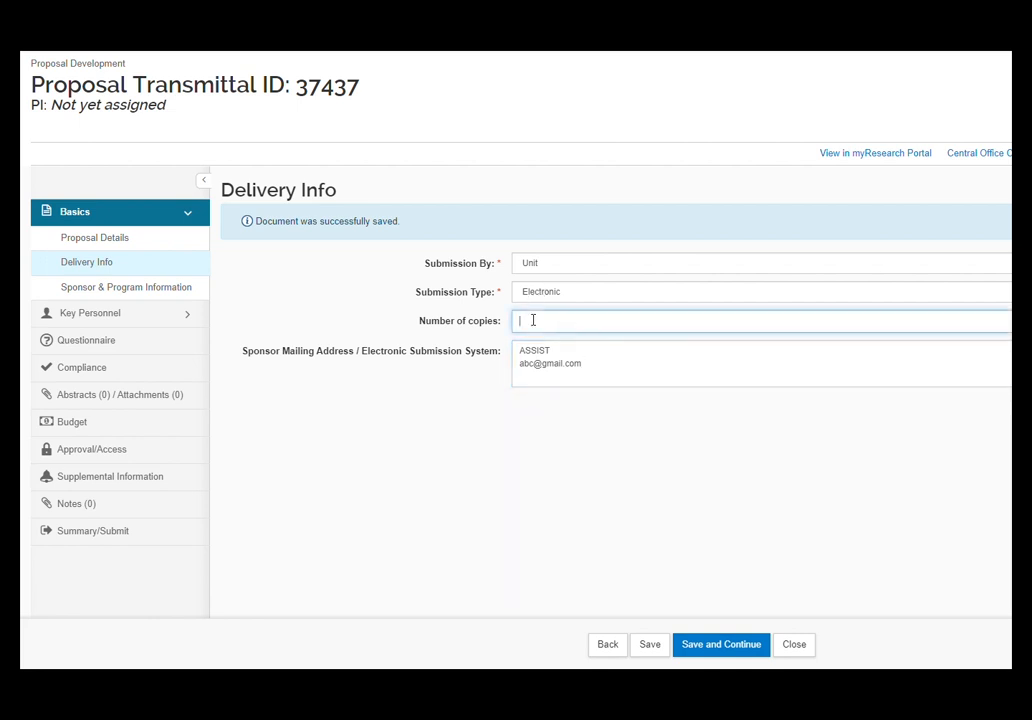
text(3)
click(456, 410)
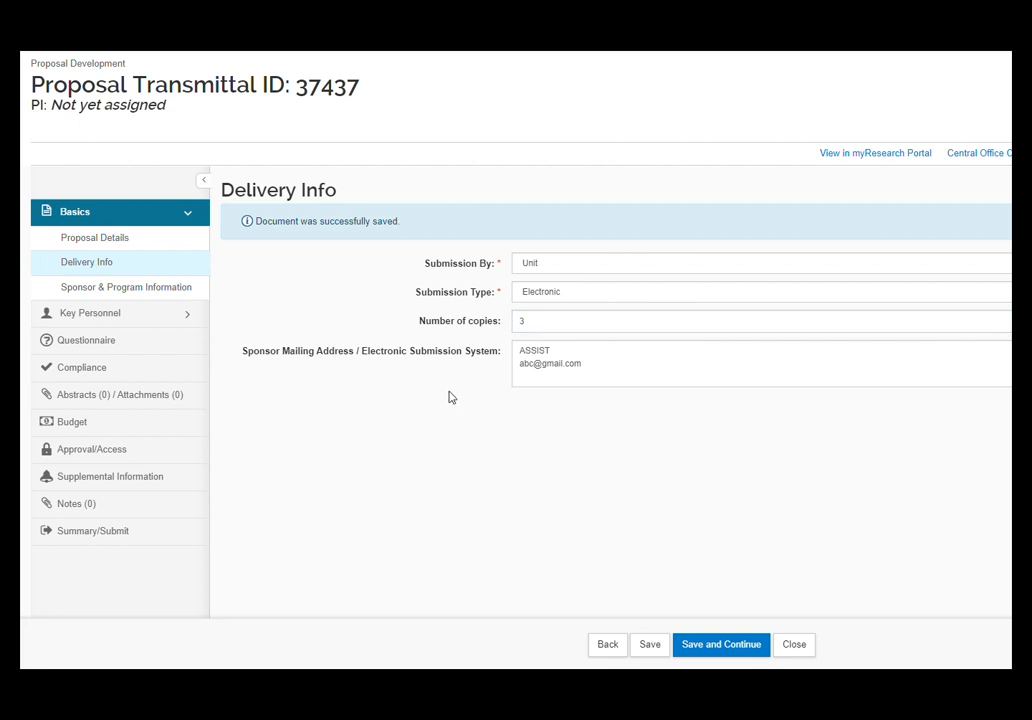
On the Sponsor & Program Information page, choose Hard as the Sponsor Deadline Type
click(155, 290)
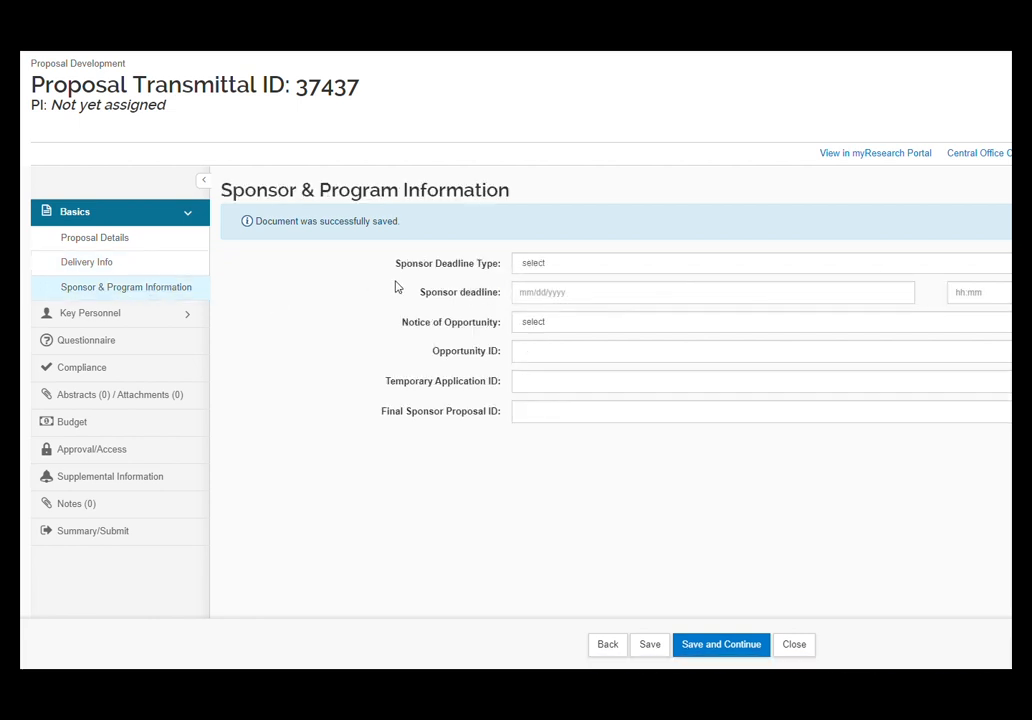
click(546, 266)
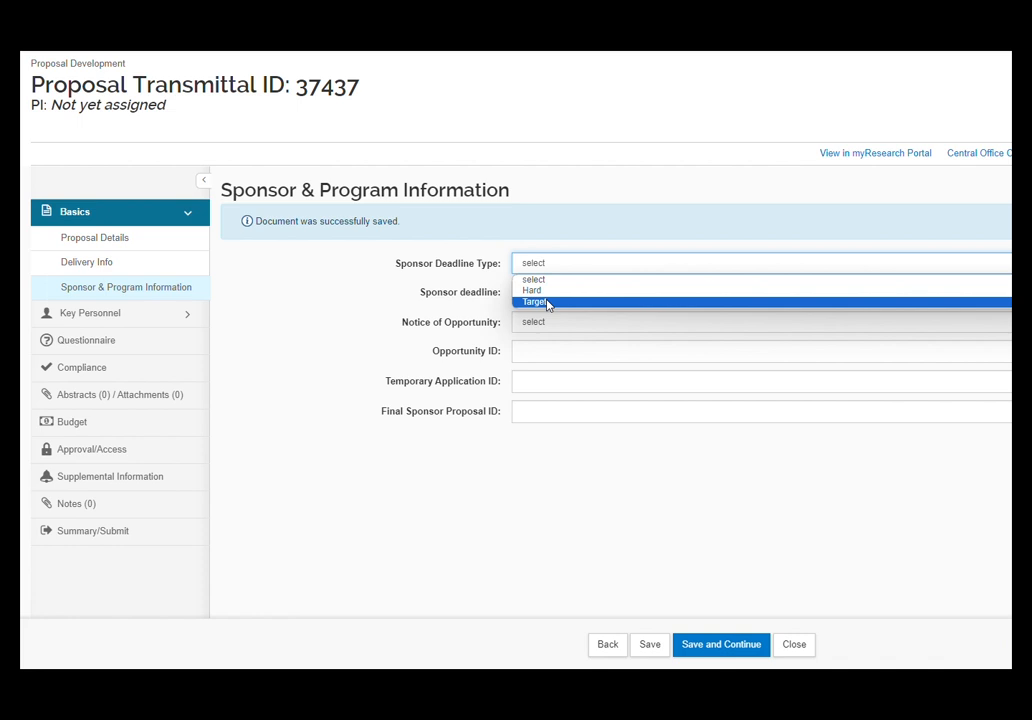
click(551, 291)
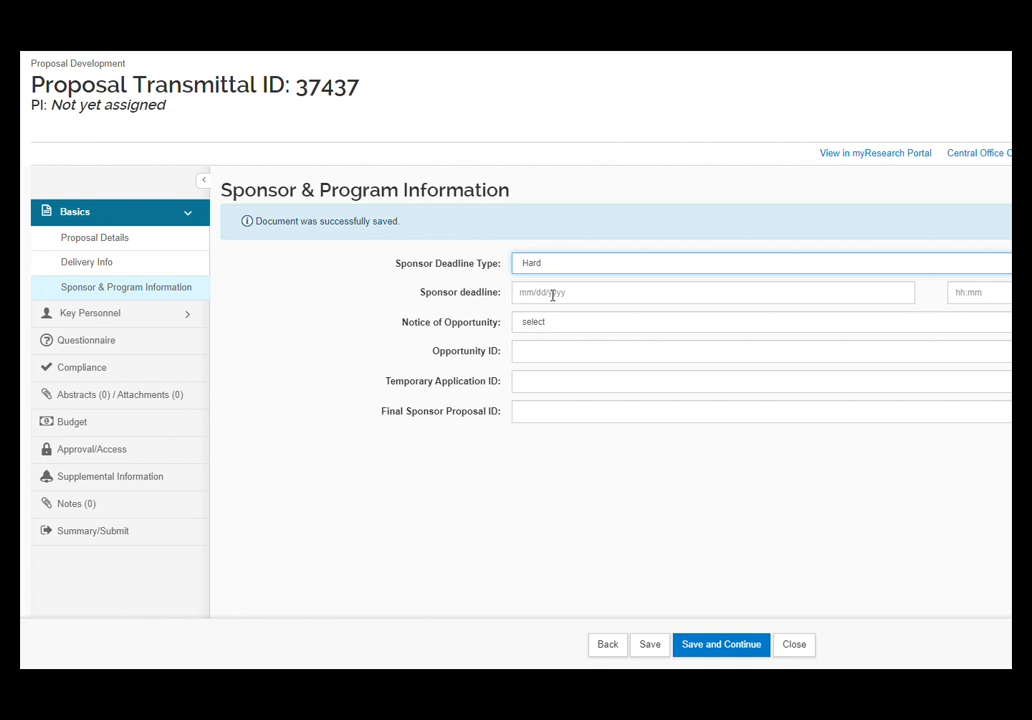
click(552, 293)
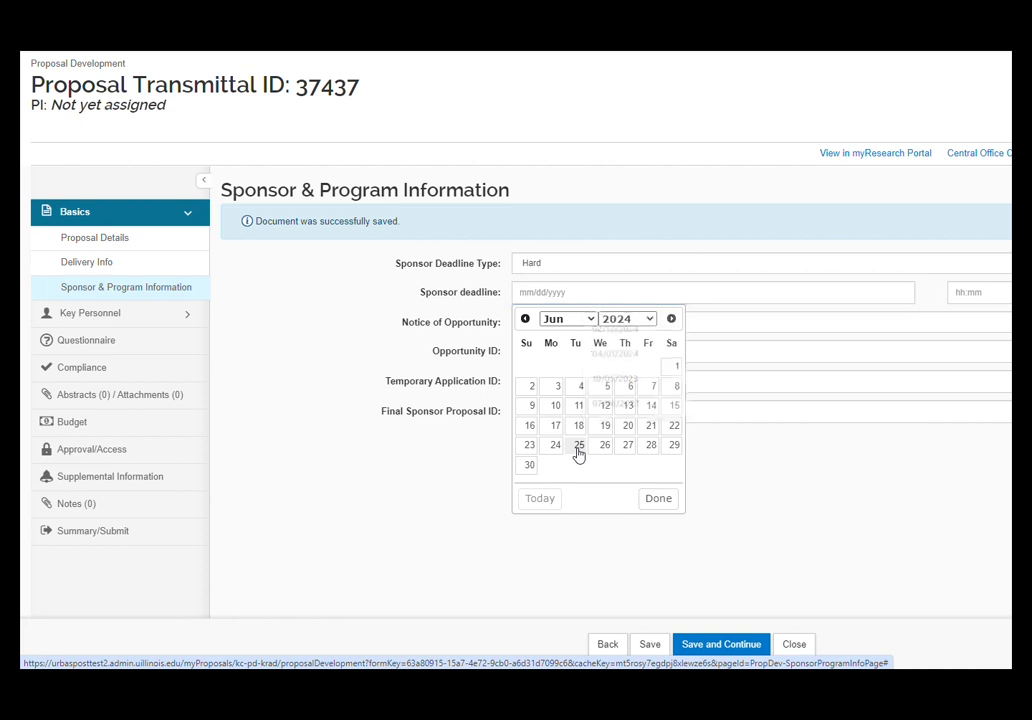
Enter a sponsor deadline of 06/25/2024 with a time of 5pm
click(578, 446)
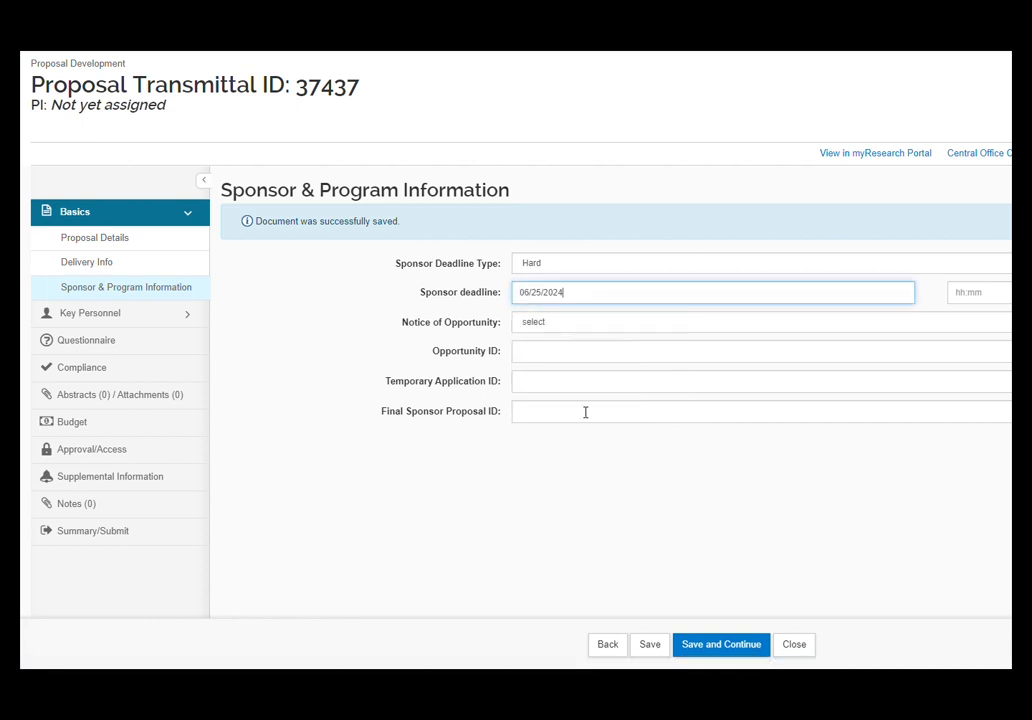
click(974, 291)
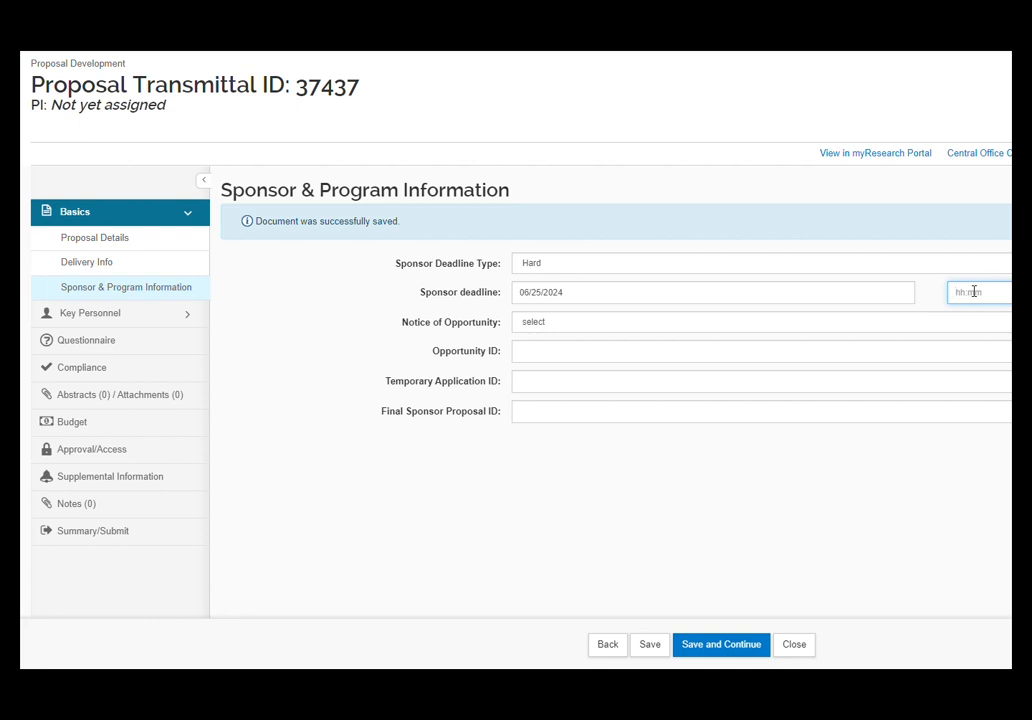
text(5pm)
click(540, 326)
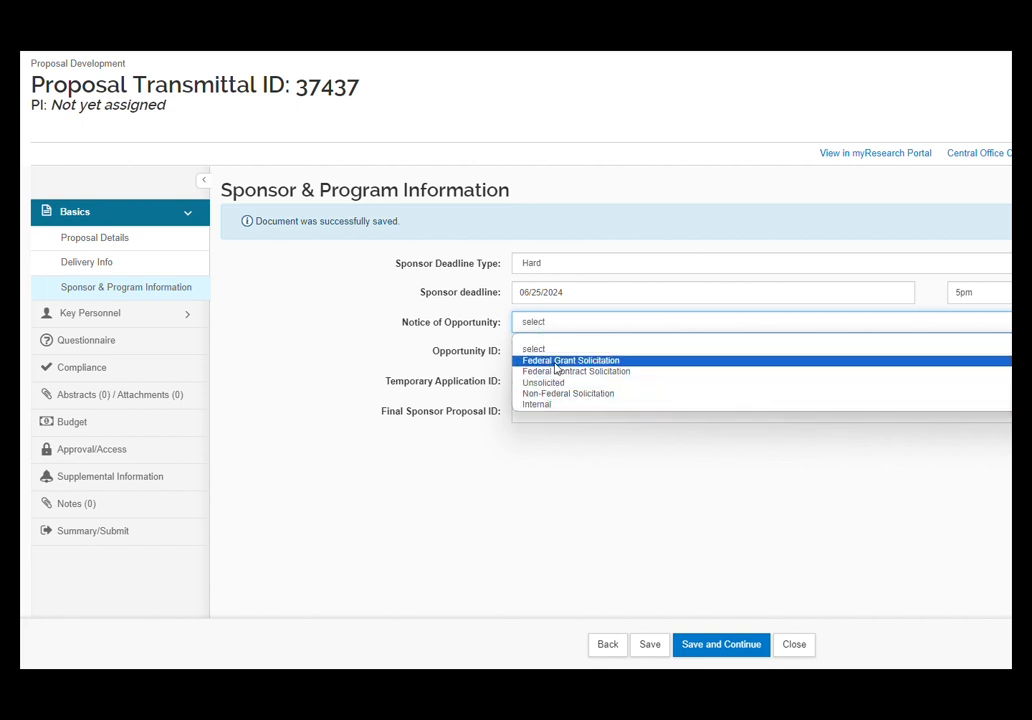
Choose Federal Grant Solicitation as the notice, enter Opportunity ID ABC-123, and save
click(555, 361)
click(547, 352)
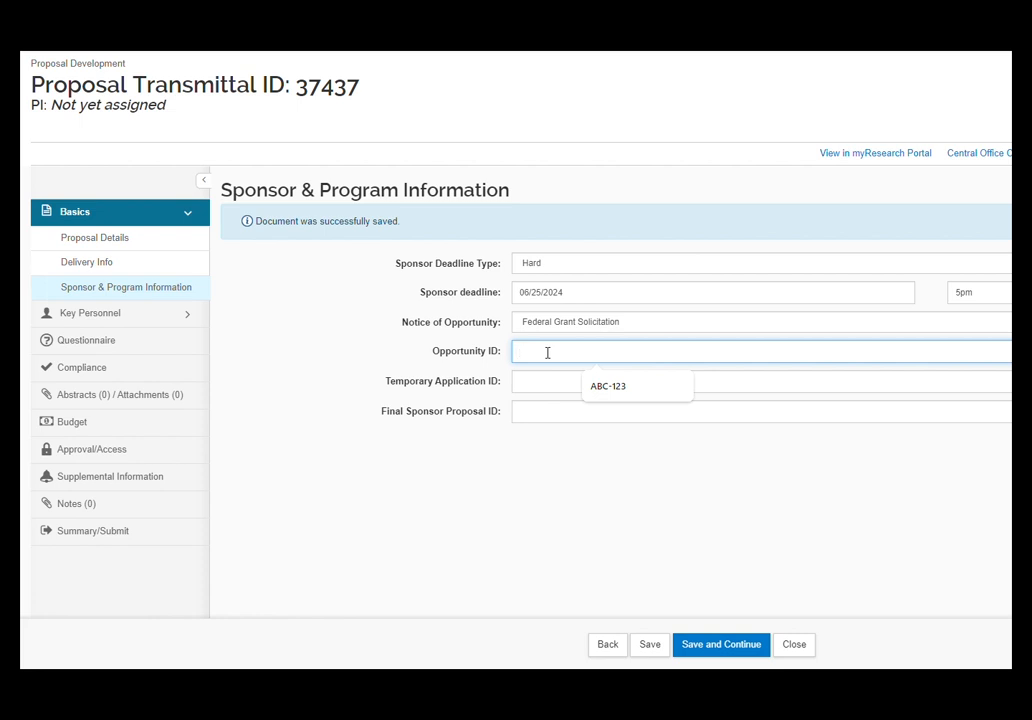
click(605, 390)
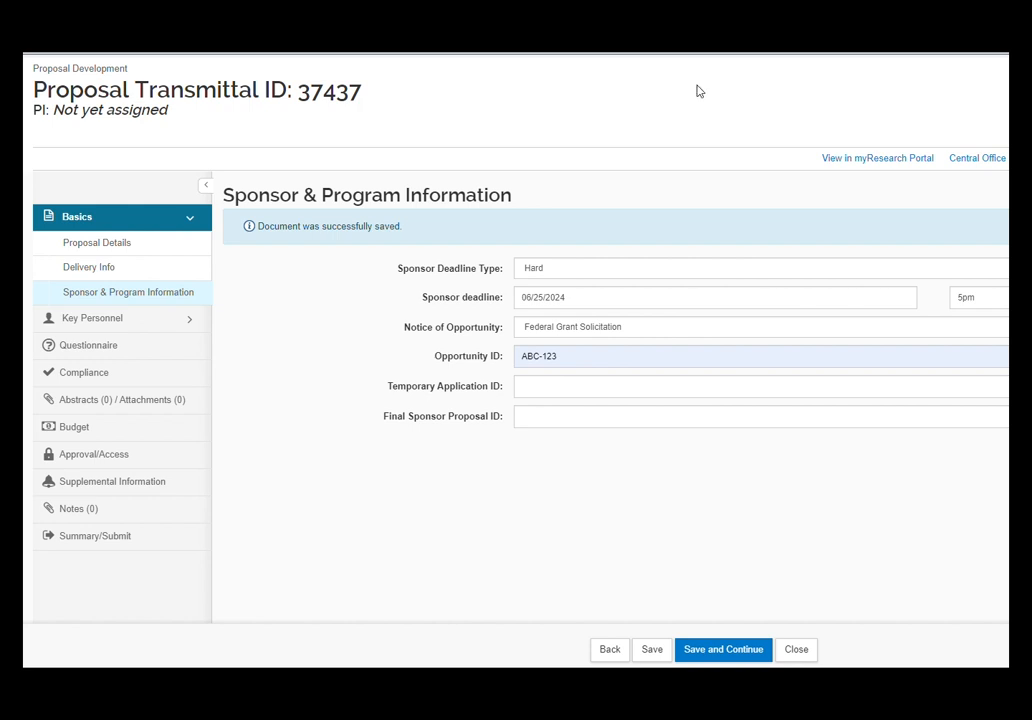
click(653, 655)
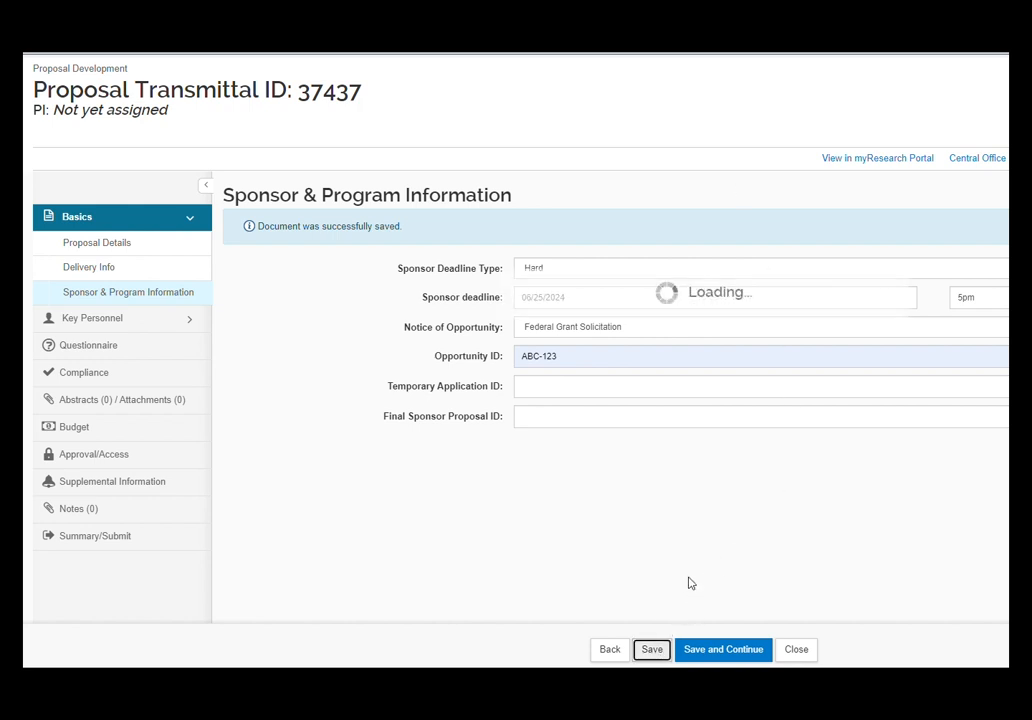